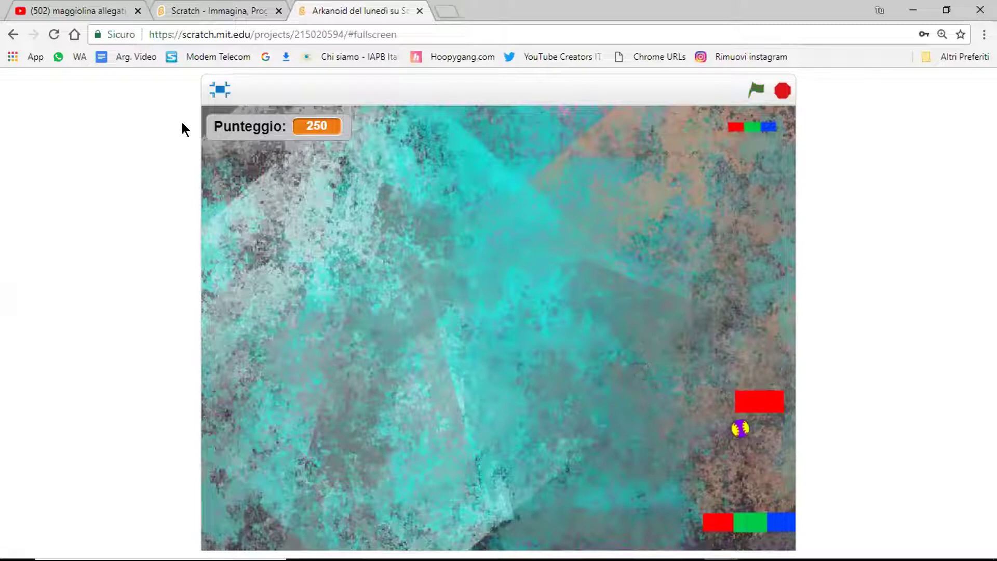
Exit the full-screen stage and open the red Sprite1's costume for editing, with the backpack collapsed and the canvas at 800% zoom.
left_click(220, 90)
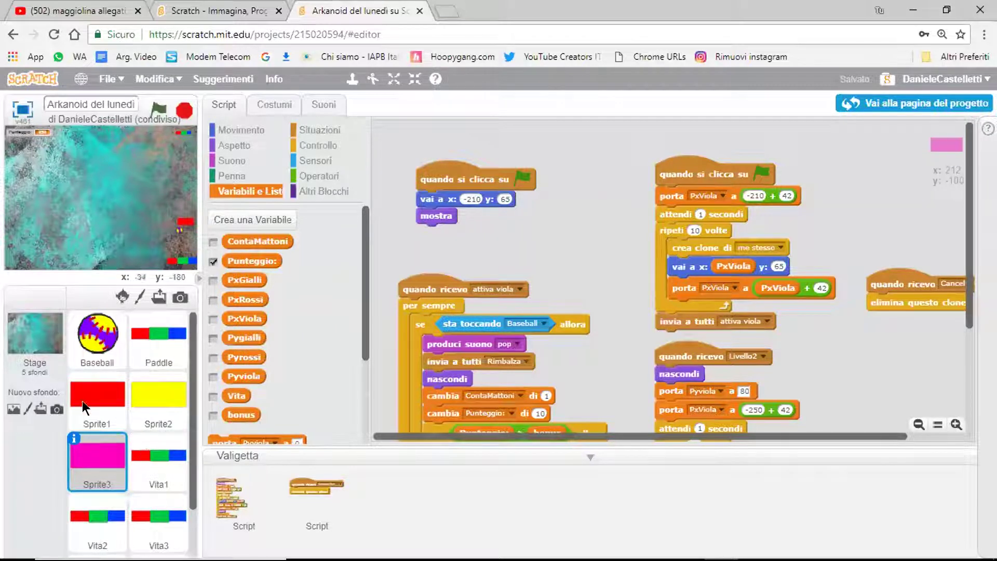
left_click(101, 406)
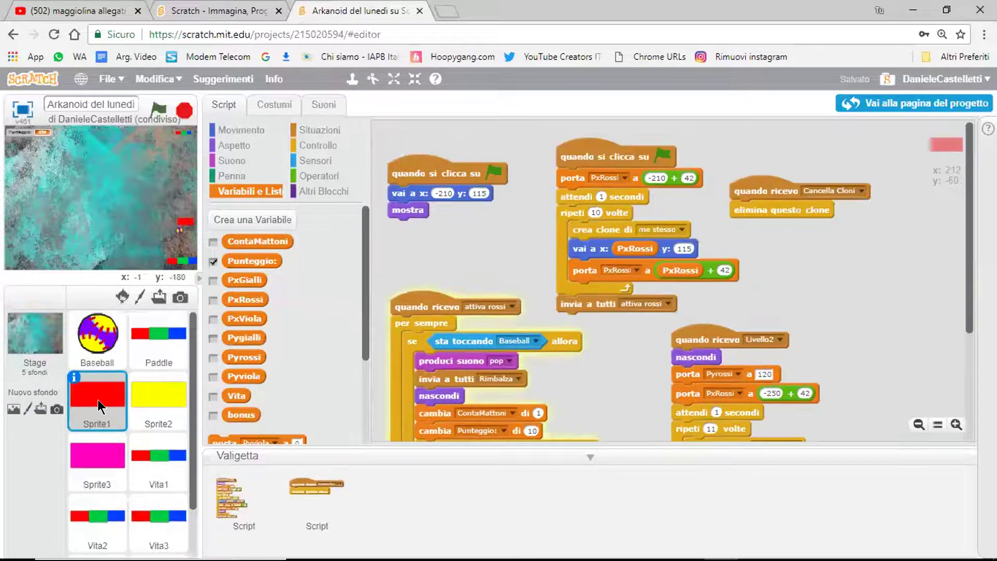
left_click(261, 103)
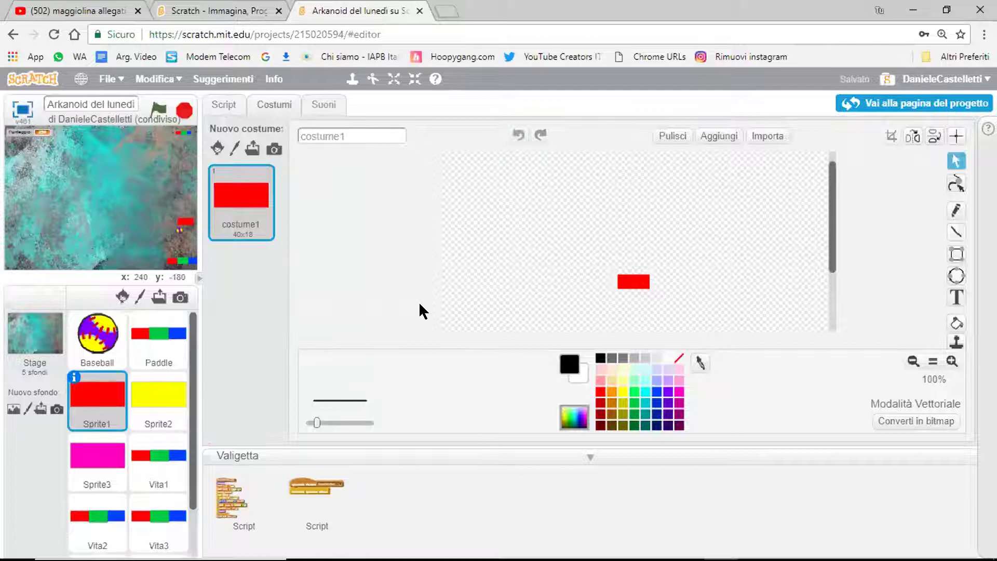
left_click(585, 457)
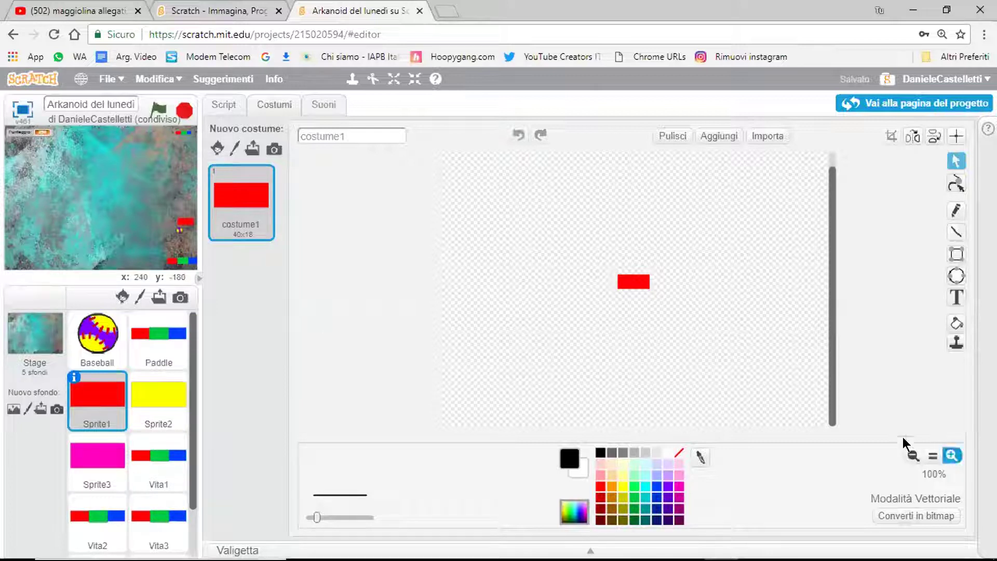
left_click(950, 456)
left_click(950, 455)
left_click(950, 455)
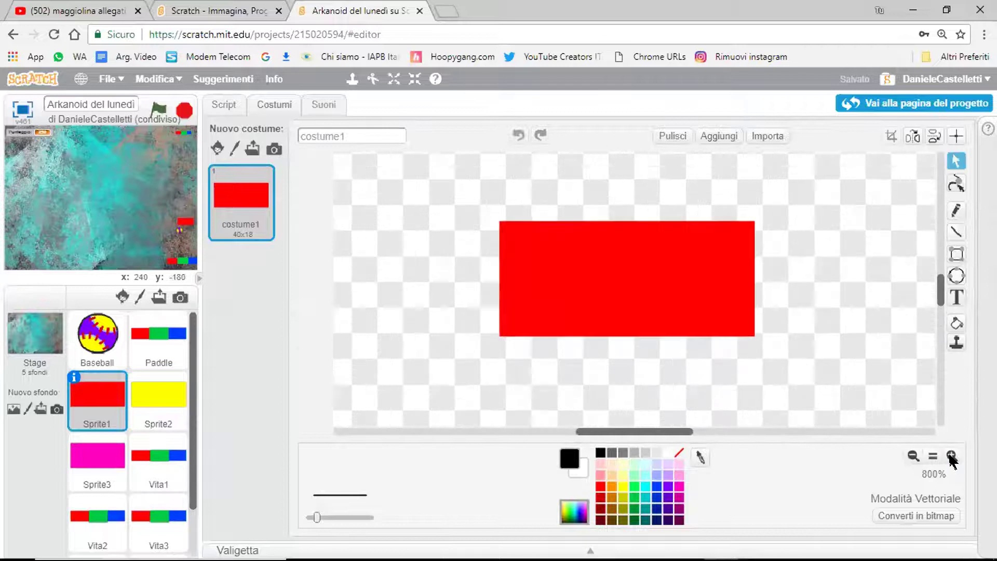
left_click(950, 456)
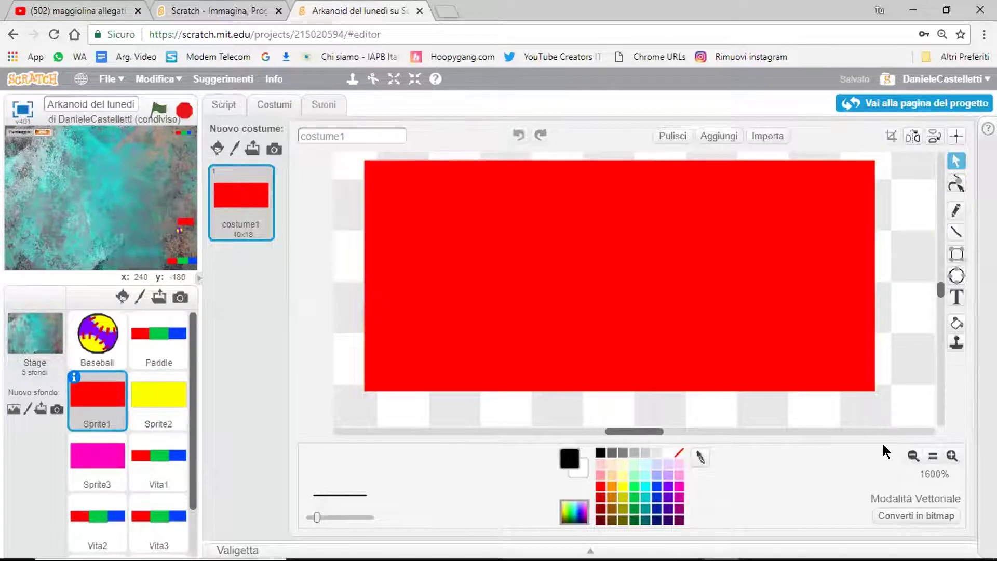
left_click(912, 456)
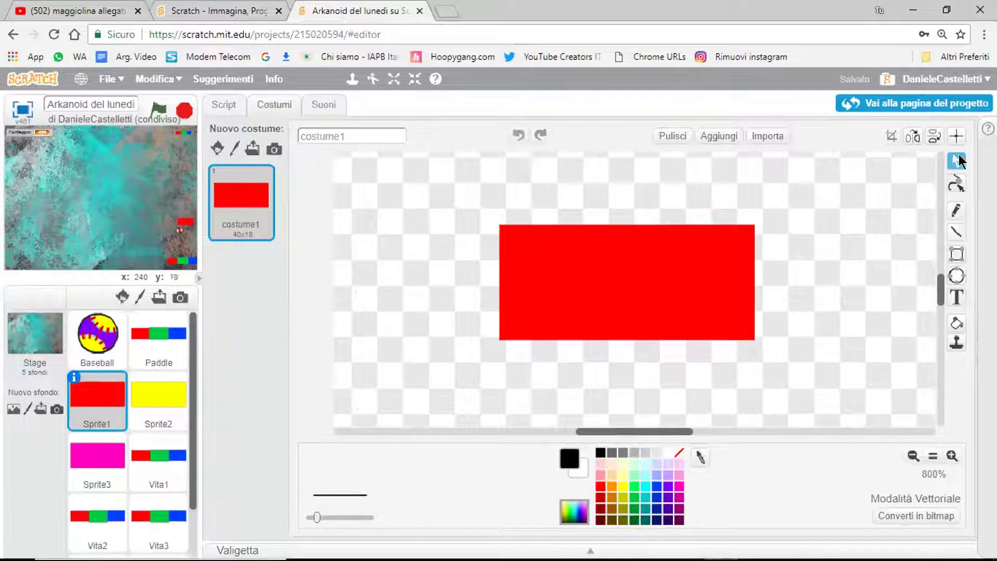
Duplicate the red rectangle in Sprite1's costume and place the copy over the original.
left_click(623, 310)
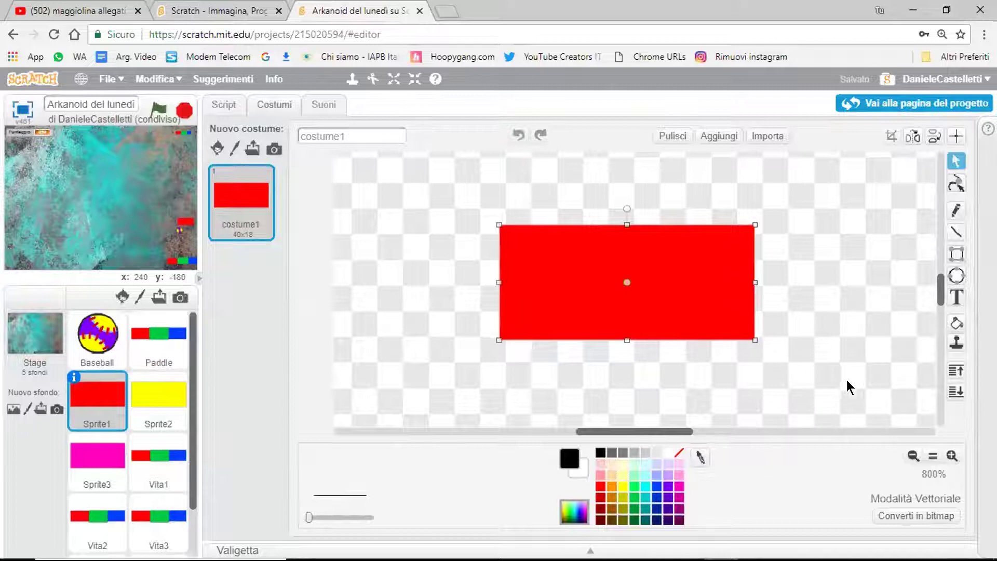
left_click(954, 344)
left_click(632, 273)
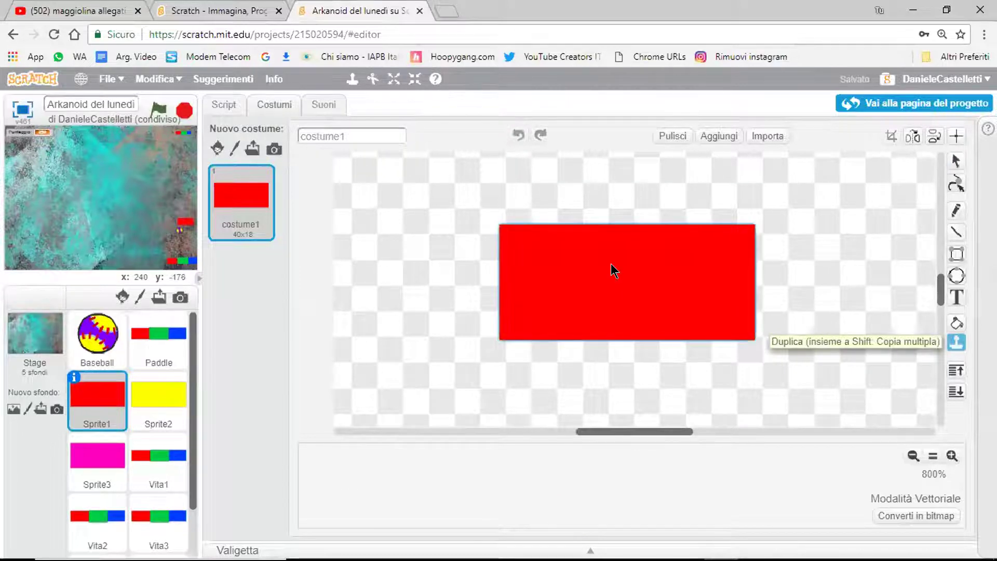
left_click(610, 264)
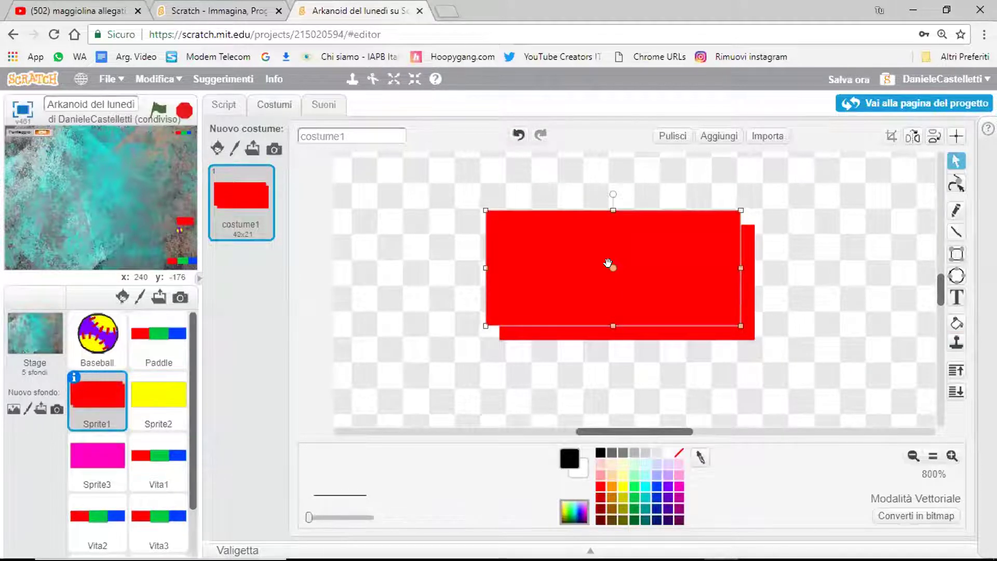
left_click_drag(608, 263, 610, 264)
Nudge the red copy down and to the right until it lines up with the original rectangle.
key("Down")
key("Down")
key("Down")
key("Down")
key("Down")
key("Down")
key("Down")
key("Down")
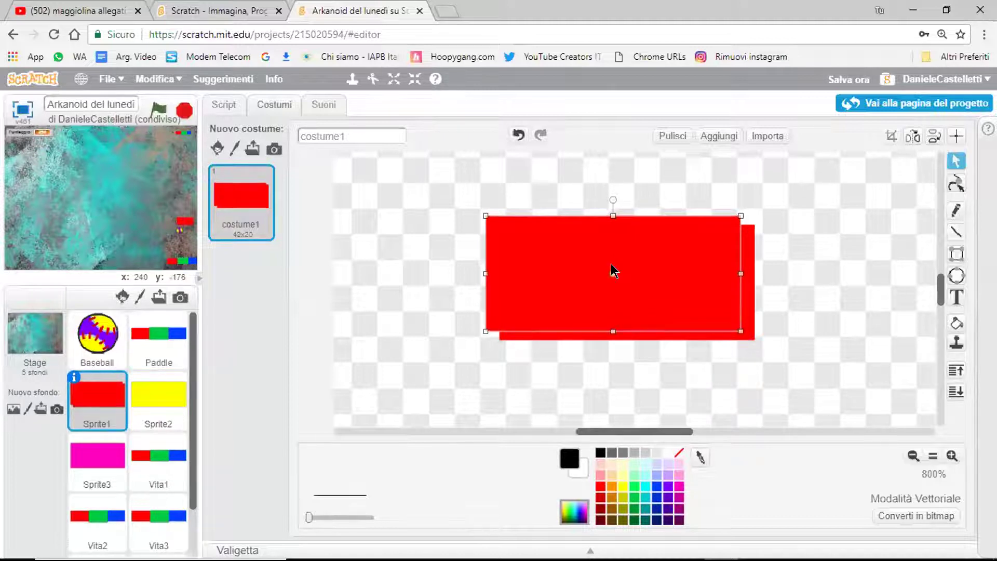
key("Down")
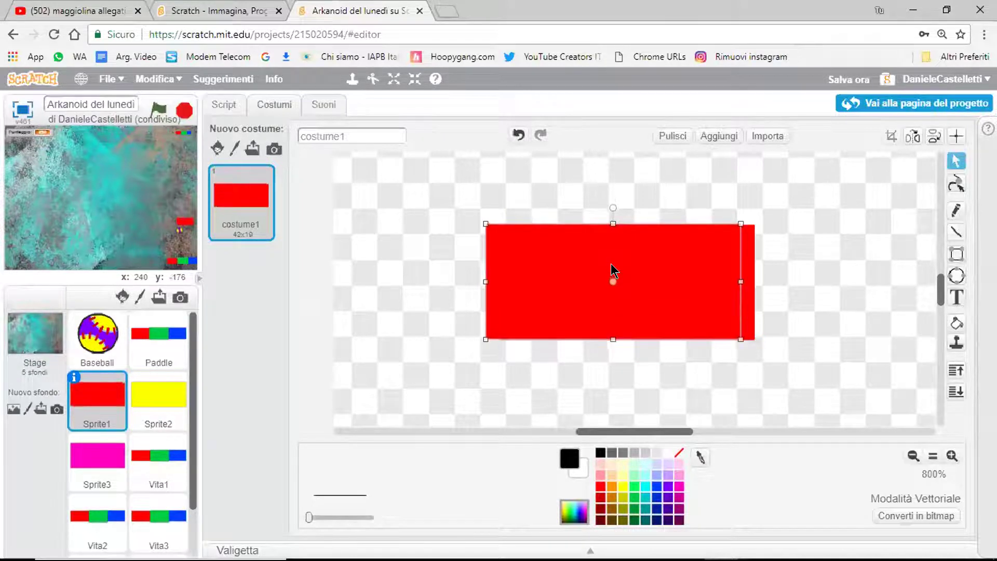
key("Right")
key("Right")
key("Right")
key("Right")
key("Right")
key("Right")
key("Right")
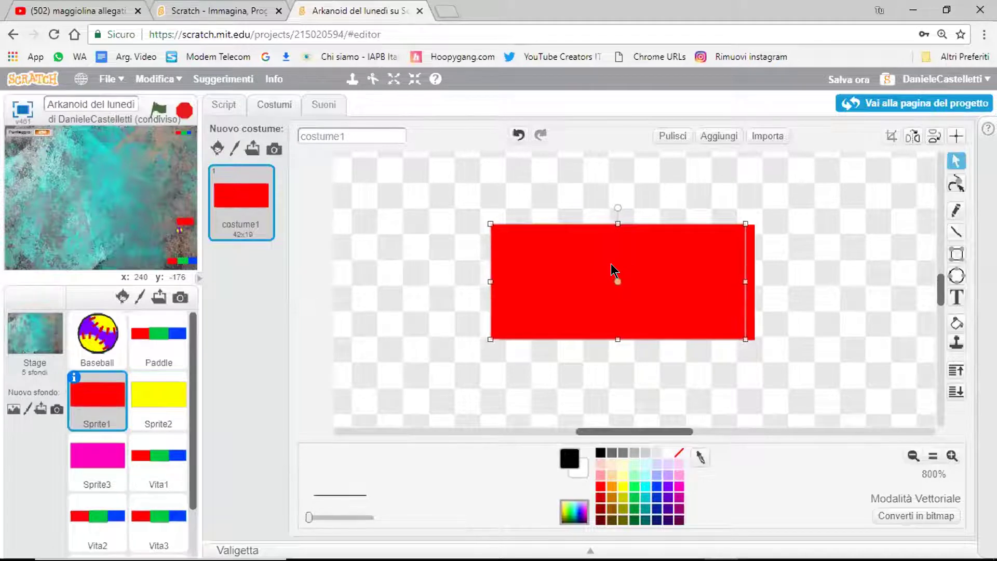
key("Right")
key("Right")
key("Right")
key("Right")
key("Right")
key("Right")
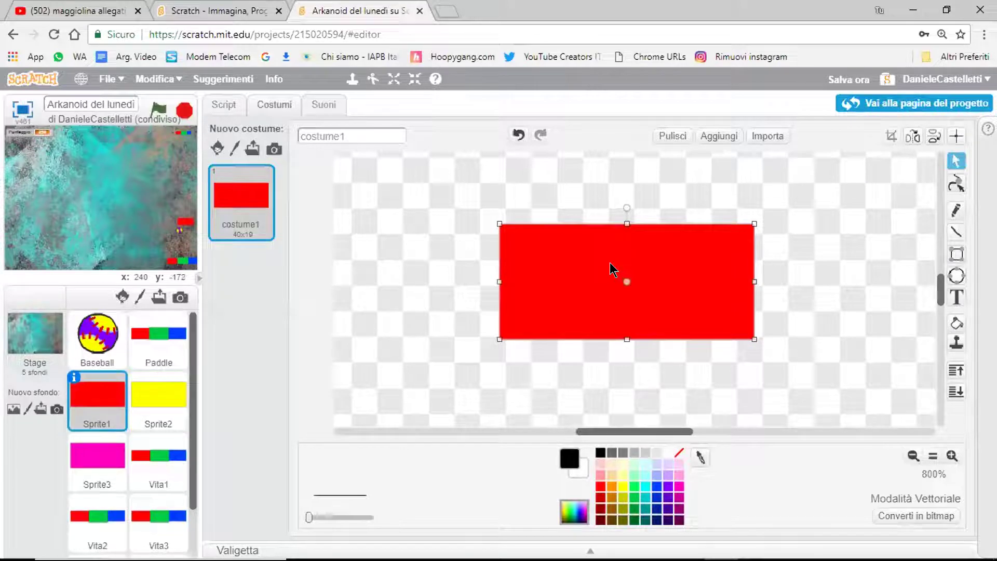
Fill the front copy of the red rectangle with solid black and nudge it slightly down and right to cover the original.
left_click(954, 323)
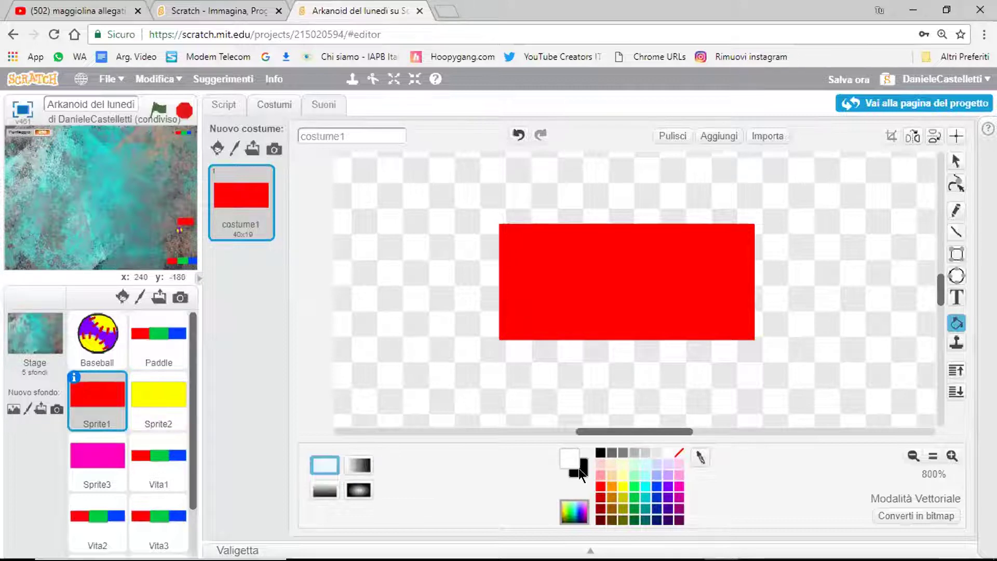
left_click(635, 264)
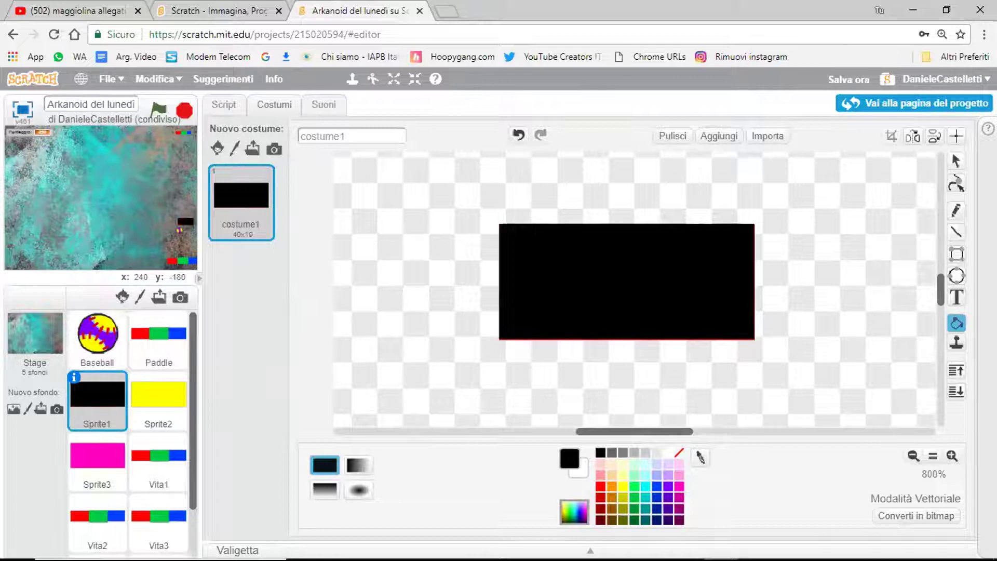
left_click(956, 161)
left_click(648, 301)
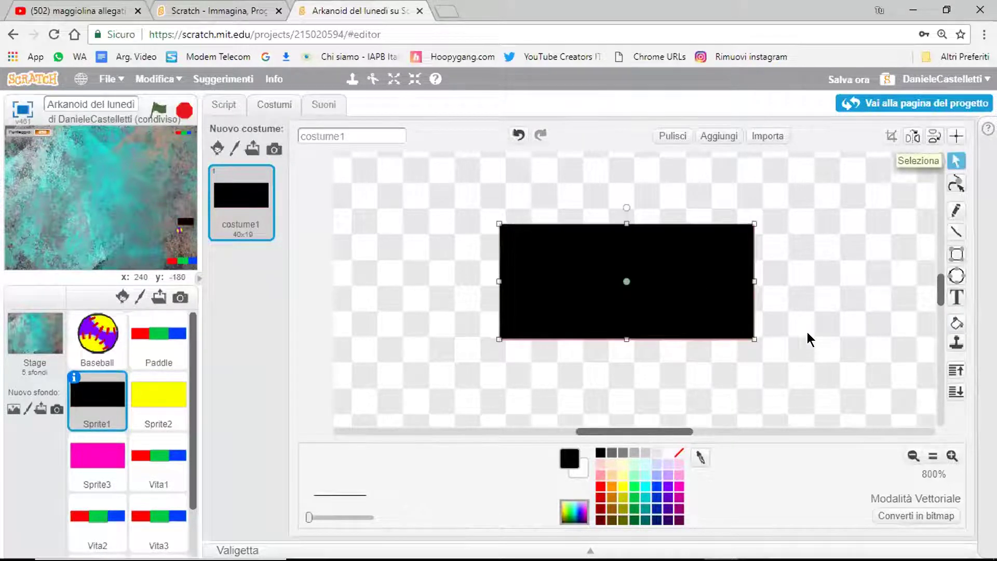
key("Down")
key("Right")
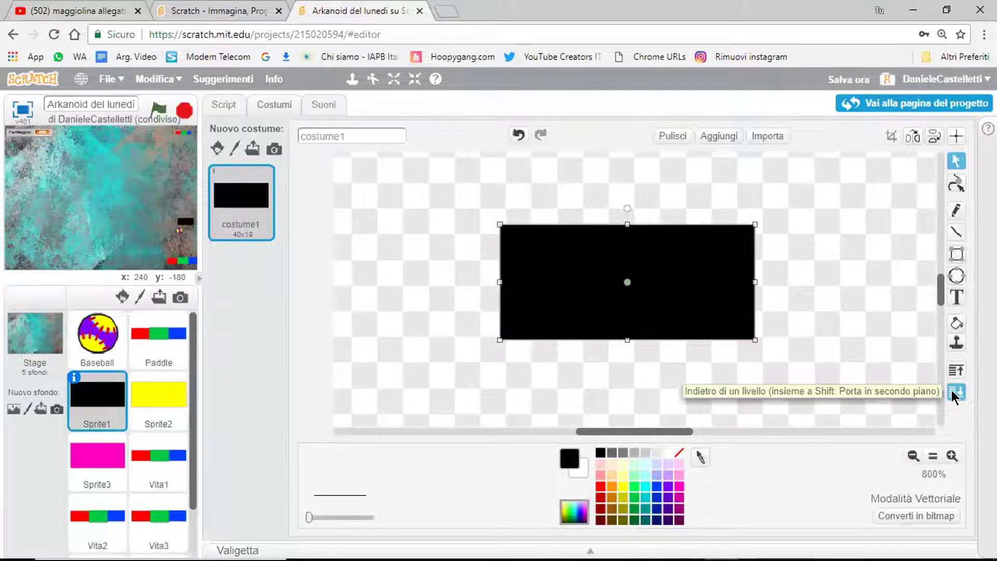
Send the black copy one layer back behind the red rectangle and offset it slightly right and down as a drop shadow.
key("ctrl+z")
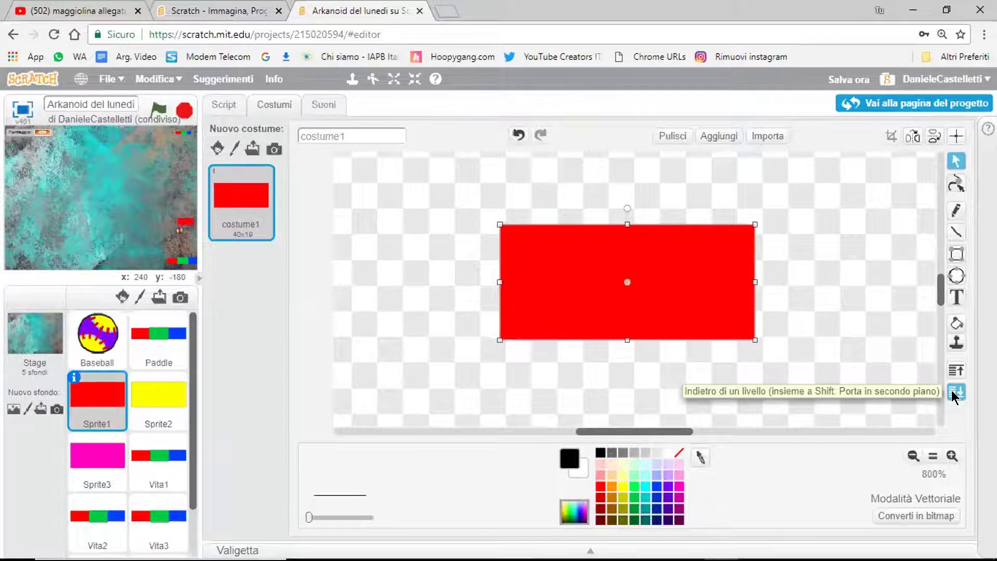
key("Right")
key("Right")
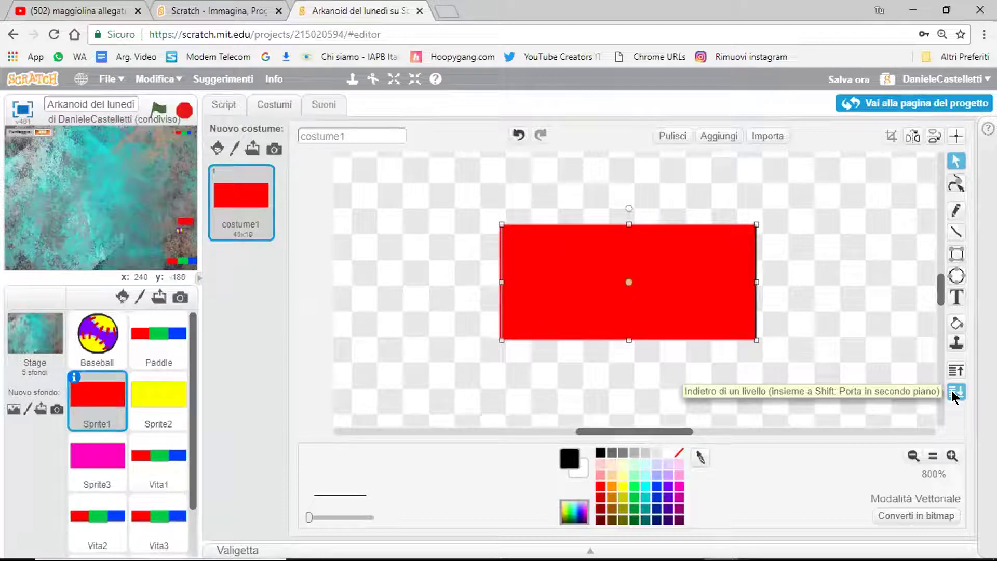
key("Right")
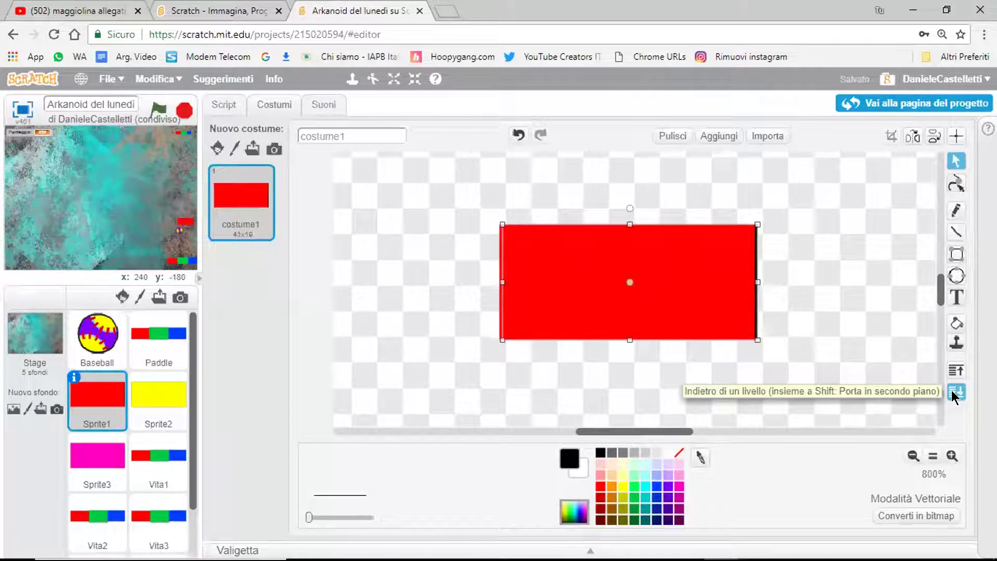
key("Down")
key("Down")
key("Down")
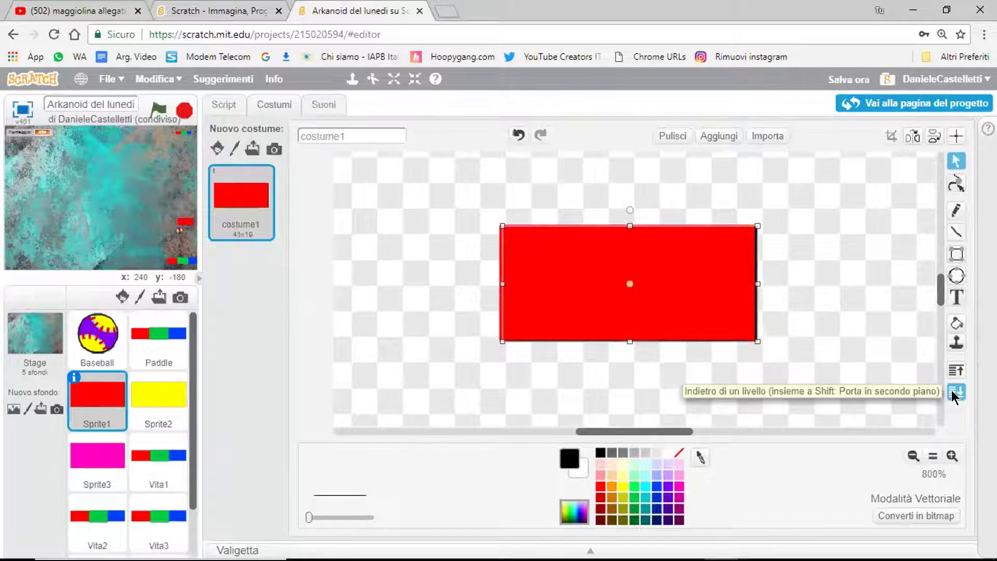
key("Down")
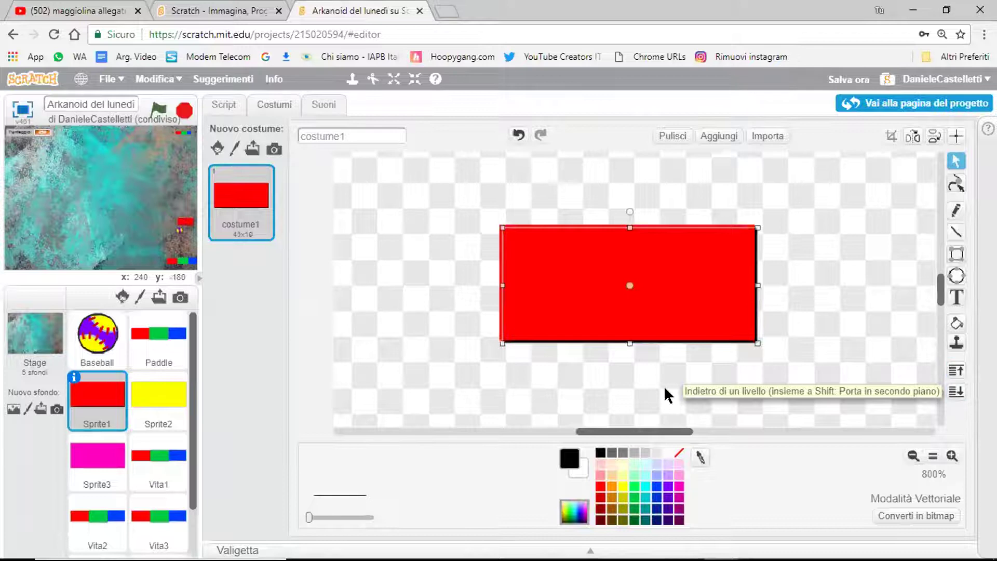
left_click(398, 330)
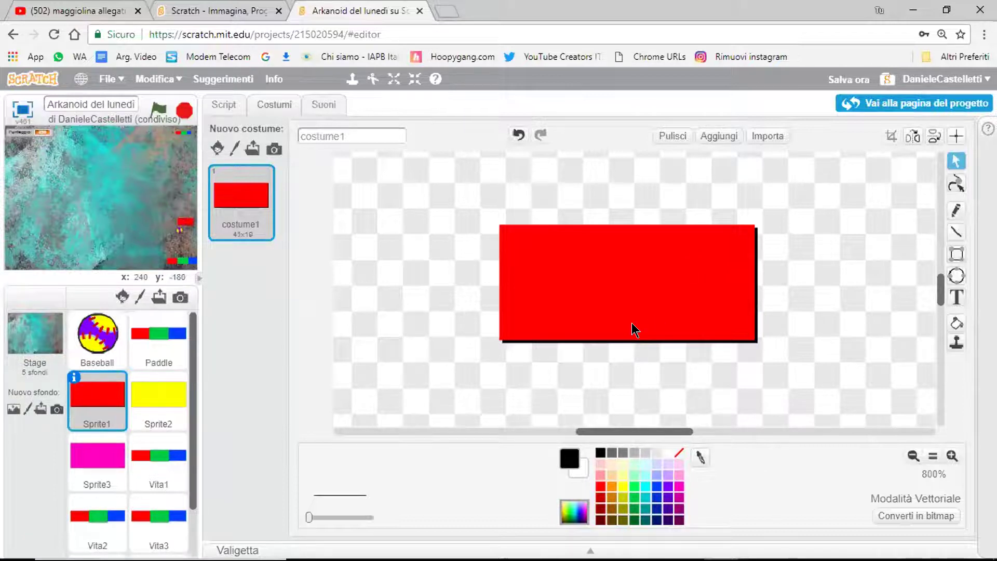
Open the yellow Sprite2's costume and duplicate its rectangle, placing the copy over the original.
left_click(142, 390)
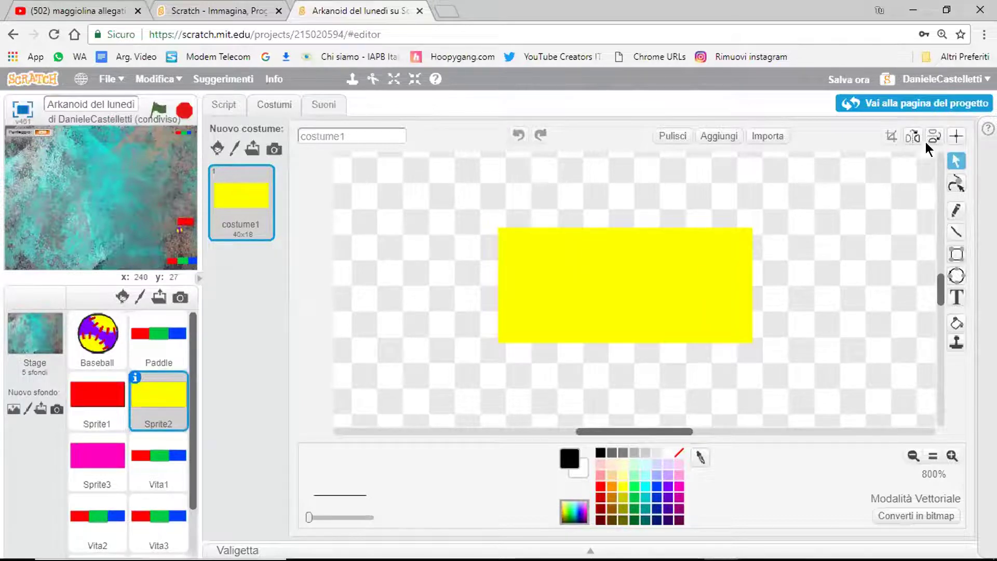
left_click(635, 284)
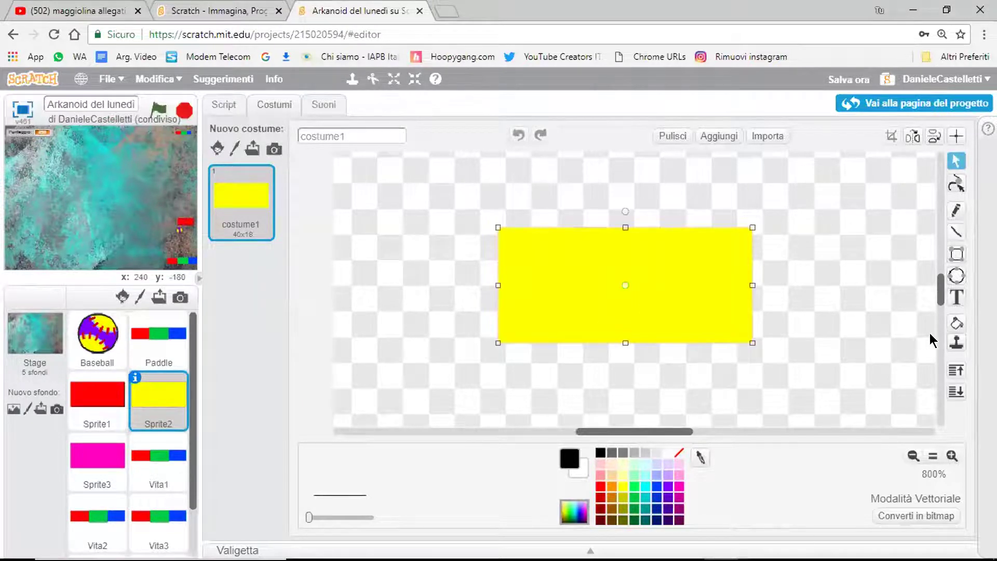
left_click(953, 340)
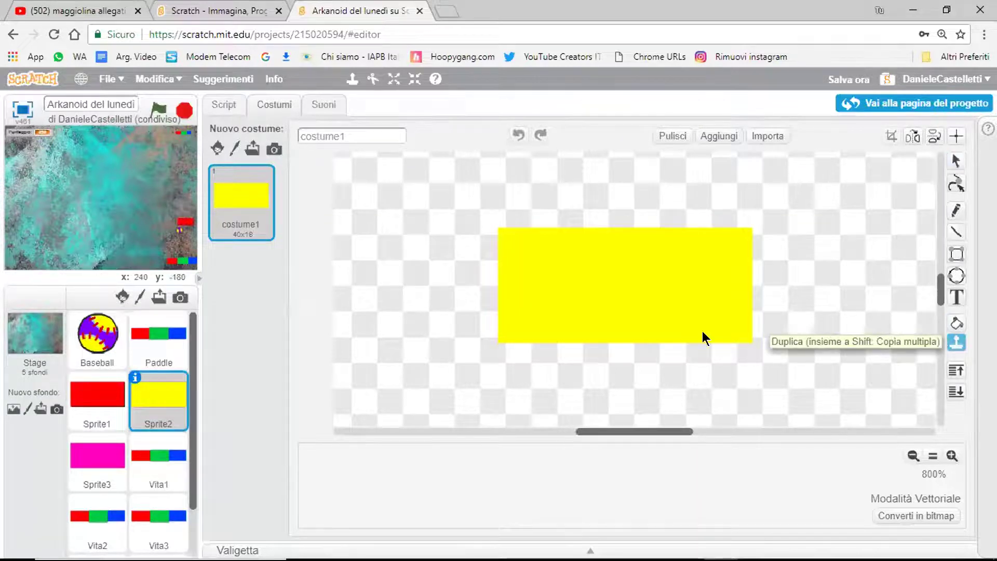
left_click(635, 295)
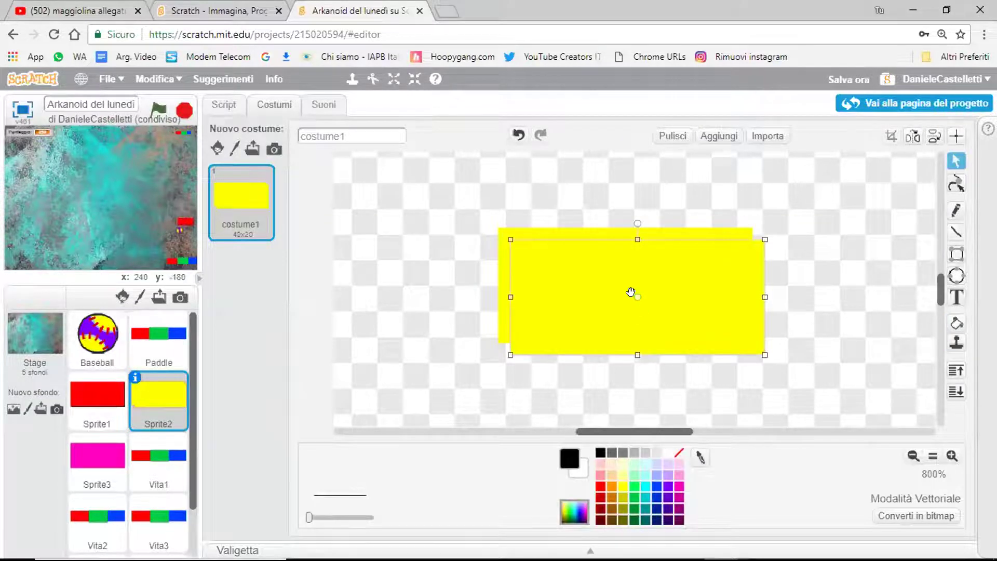
Nudge the yellow copy up and to the left until it lines up with the original rectangle.
key("Up")
key("Up")
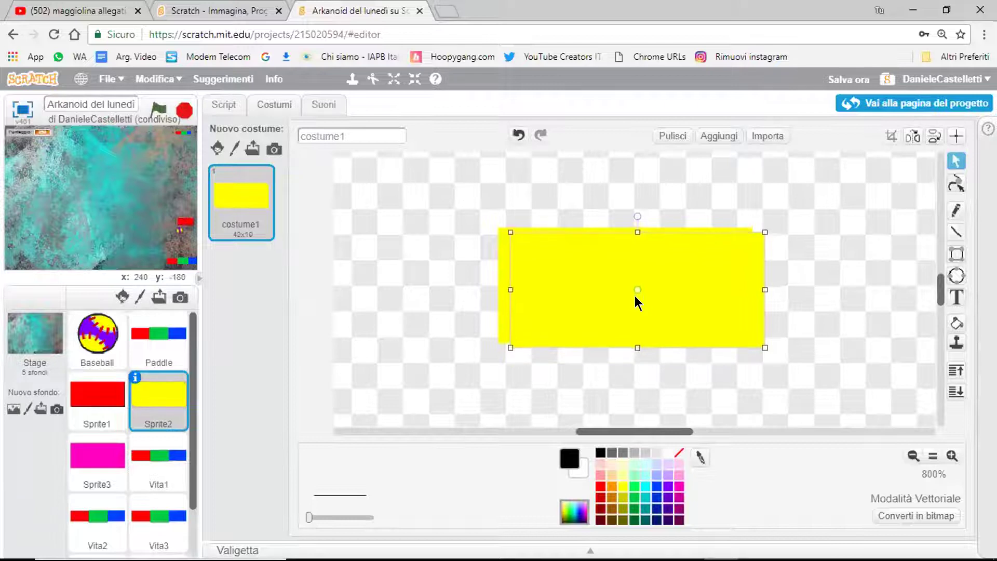
key("Up")
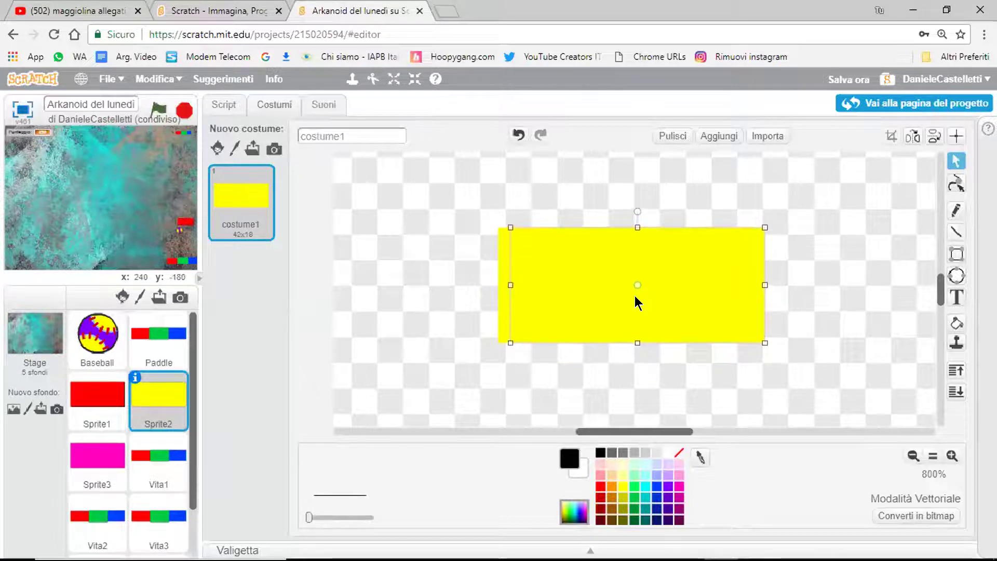
key("Left")
key("Left")
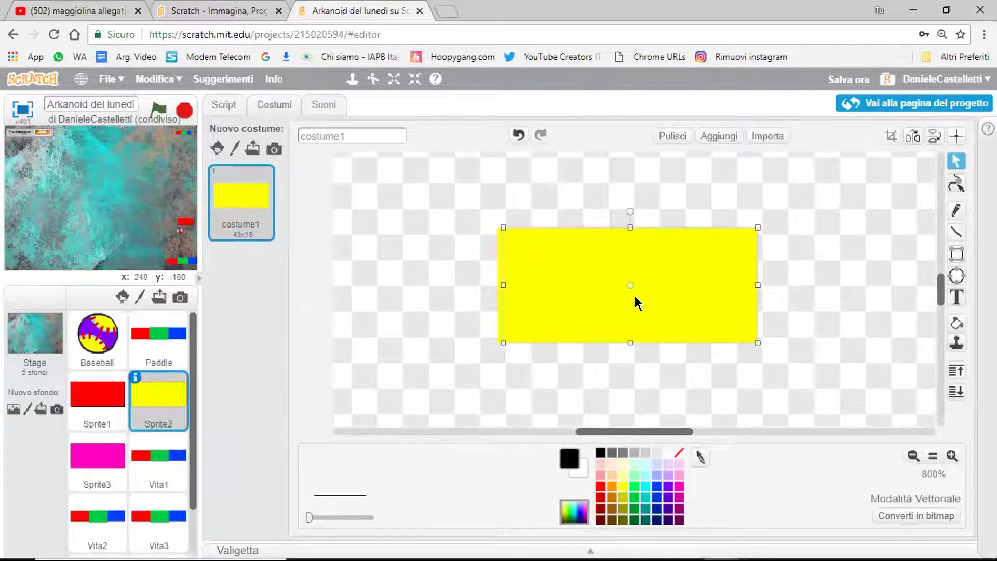
key("Left")
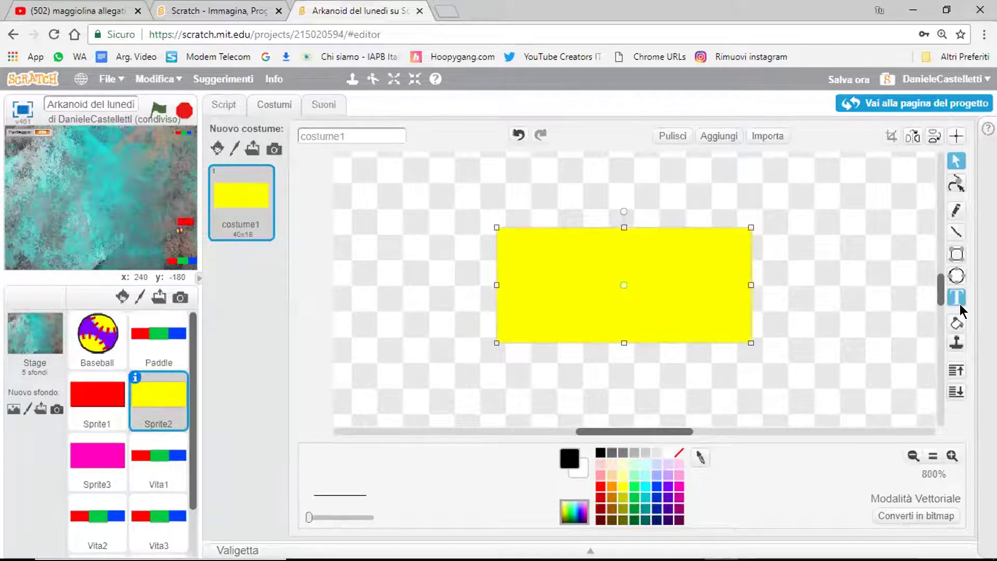
Fill the front copy of Sprite2's yellow rectangle with solid black and select that copy.
left_click(954, 322)
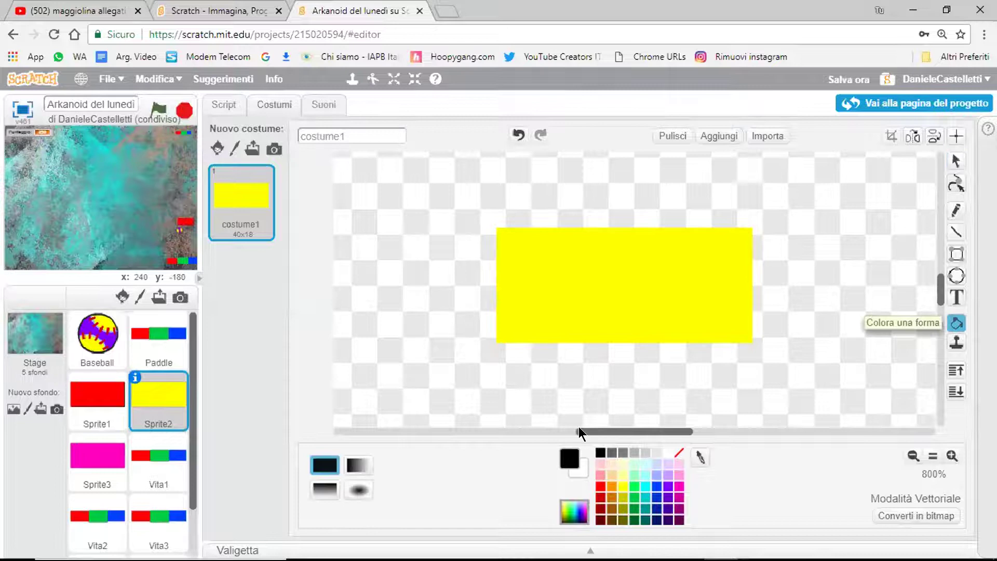
left_click(609, 267)
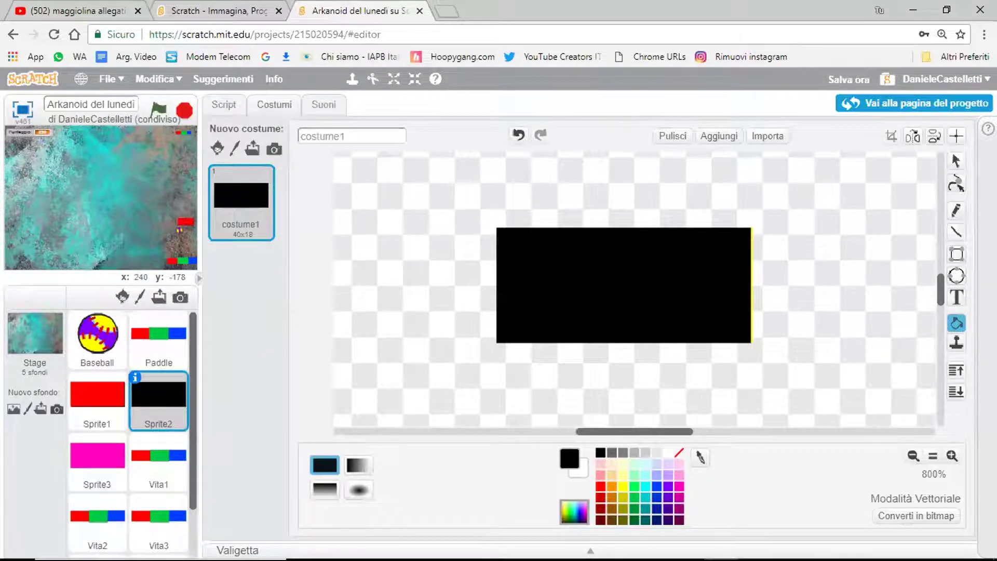
left_click(955, 161)
left_click(609, 309)
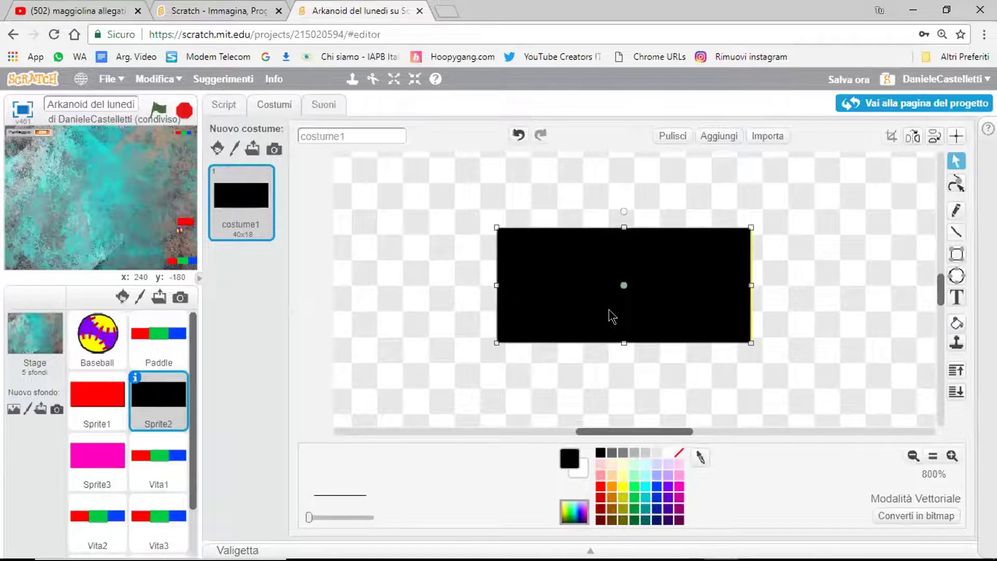
Nudge Sprite2's black copy slightly to the right until it exactly covers the yellow rectangle.
key("Right")
key("Right")
key("Right")
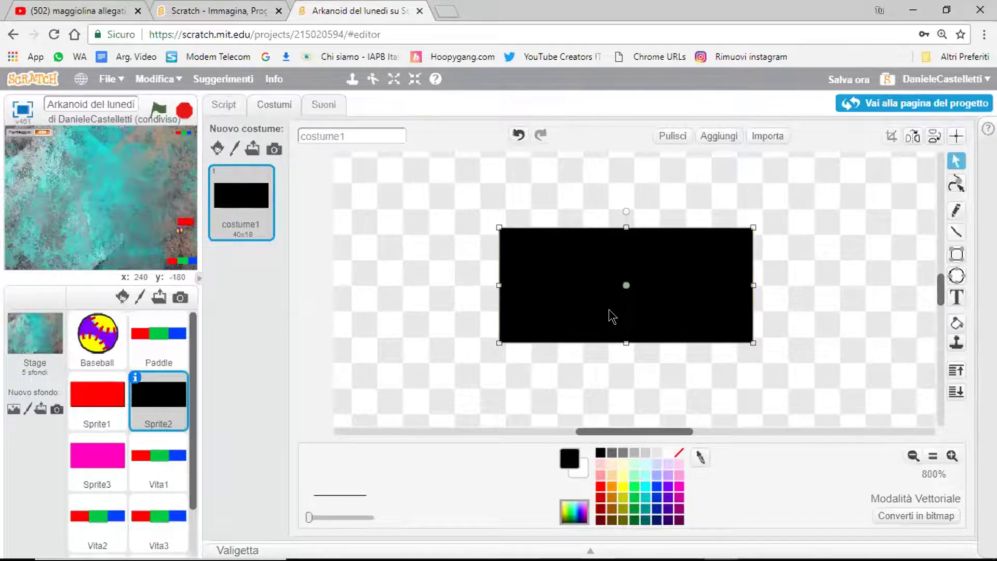
key("Left")
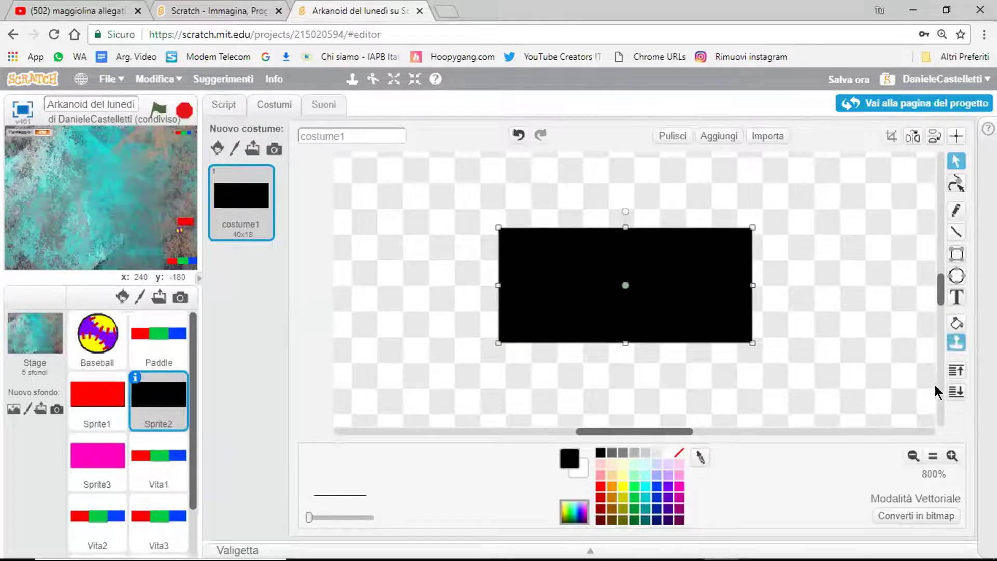
Send Sprite2's black copy one layer back behind the yellow rectangle and offset it slightly right and down as a drop shadow.
left_click(957, 391)
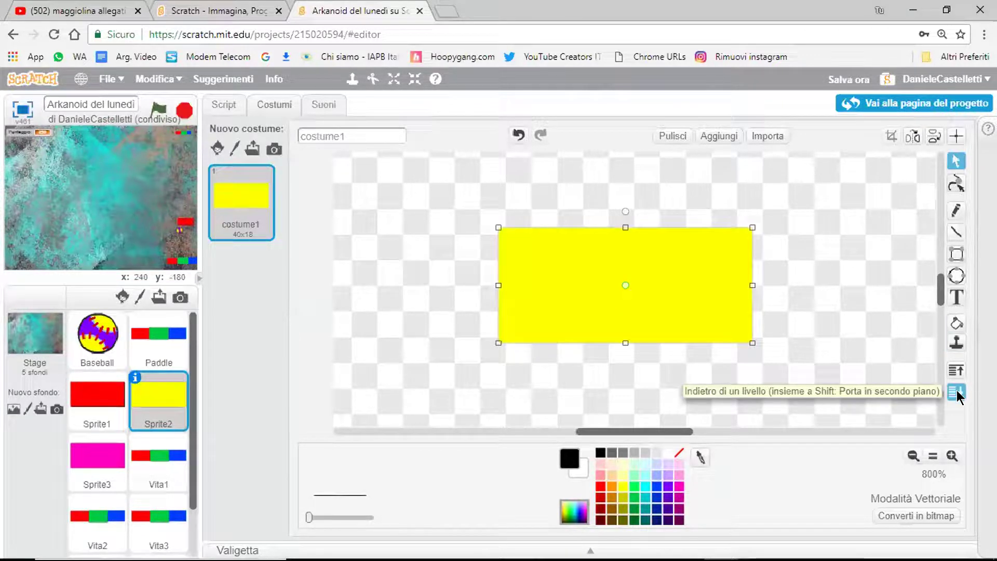
key("Right")
key("Right")
key("Right")
key("Right")
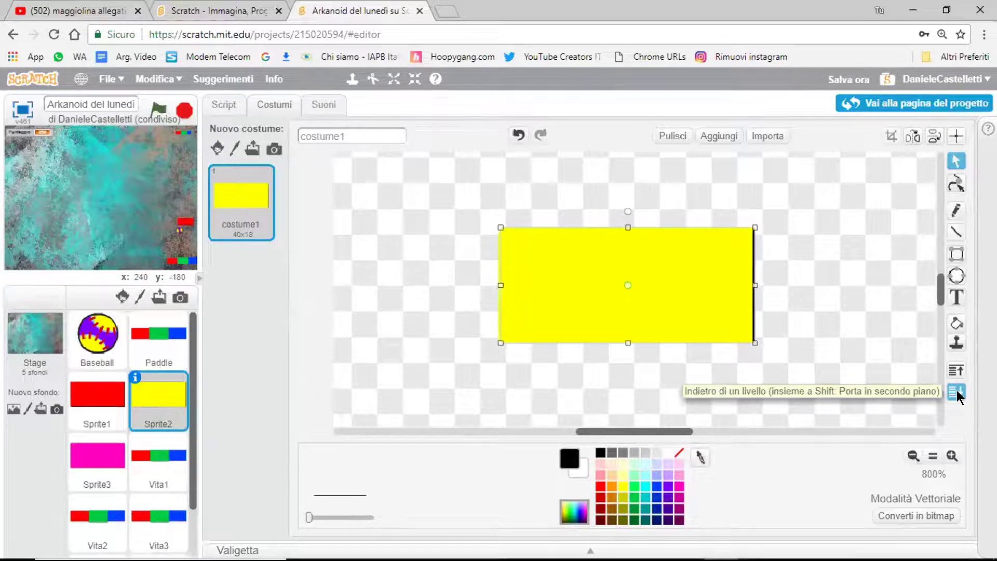
key("Down")
key("Down")
key("Down")
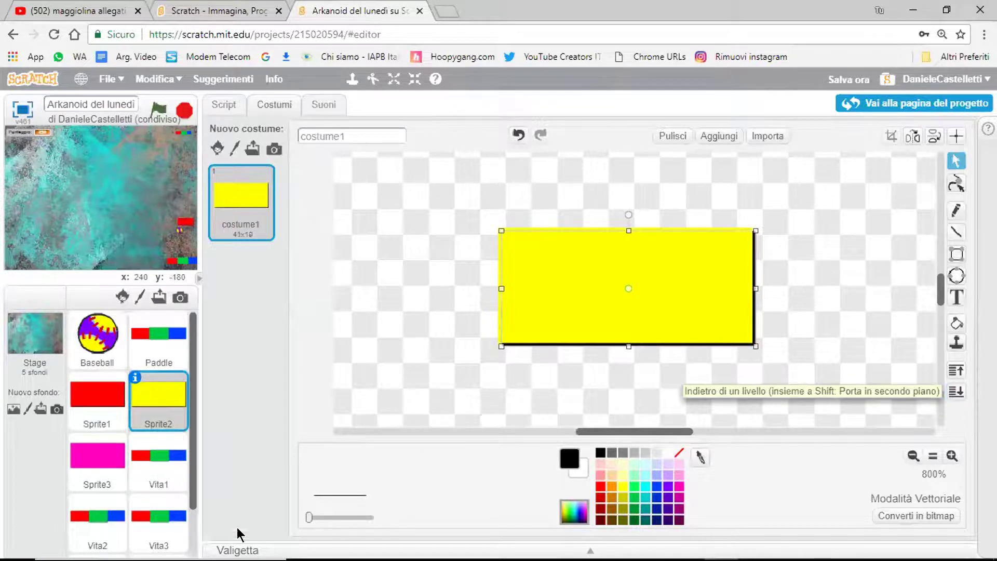
Open the magenta Sprite3's costume and duplicate its rectangle, placing the copy over the original.
left_click(75, 452)
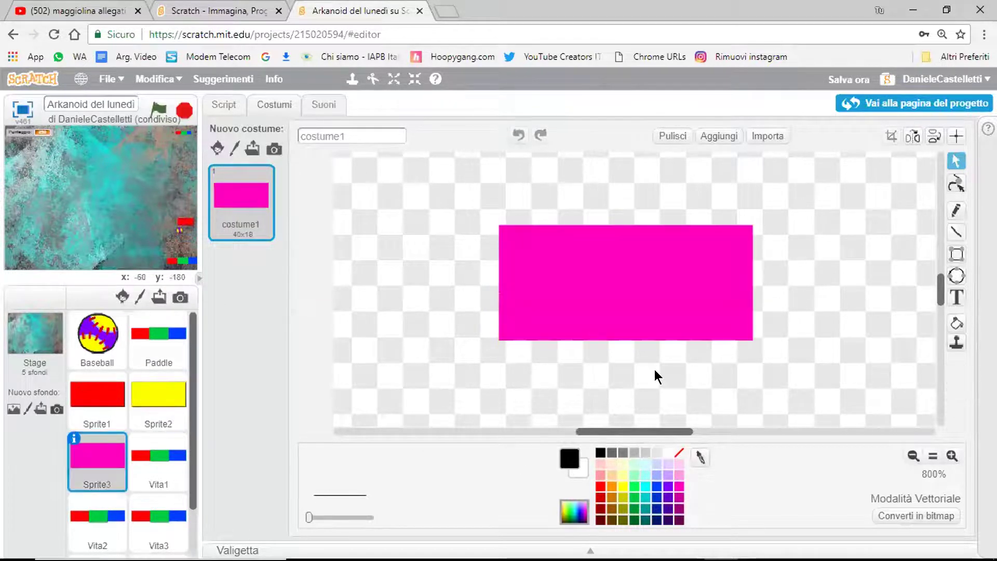
left_click(694, 256)
left_click(956, 342)
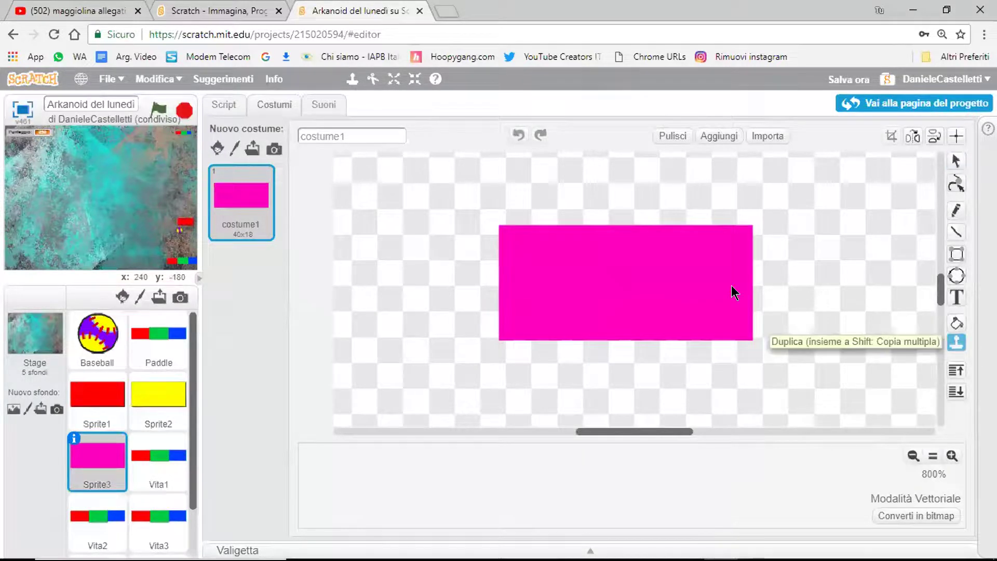
left_click(692, 278)
Nudge the magenta copy down and to the left until it lines up with Sprite3's original rectangle.
key("Down")
key("Down")
key("Down")
key("Left")
key("Left")
key("Left")
key("Left")
key("Left")
key("Left")
key("Left")
key("Left")
key("Left")
key("Left")
key("Left")
key("Left")
key("Left")
key("Left")
key("Left")
key("Left")
key("Left")
key("Left")
key("Left")
key("Left")
key("Left")
key("Left")
key("Left")
key("Left")
key("Left")
key("Left")
key("Left")
key("Left")
key("Left")
key("Left")
key("Left")
key("Left")
key("Left")
key("Left")
key("Left")
key("Left")
key("Left")
key("Left")
key("Left")
key("Left")
key("Left")
key("Left")
key("Left")
key("Left")
key("Left")
key("Left")
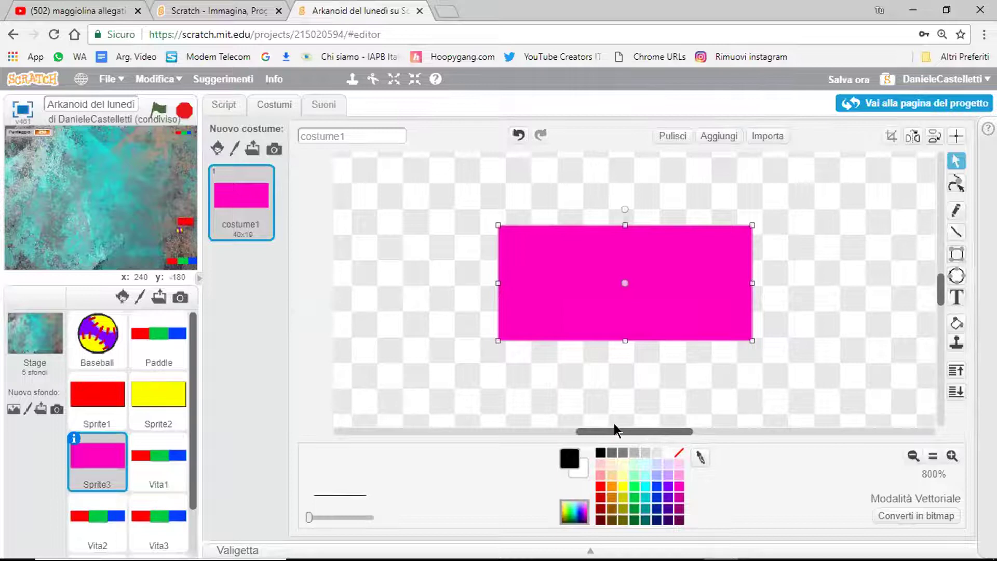
Fill the front copy of Sprite3's magenta rectangle with solid black and select that copy.
left_click(957, 323)
left_click(623, 283)
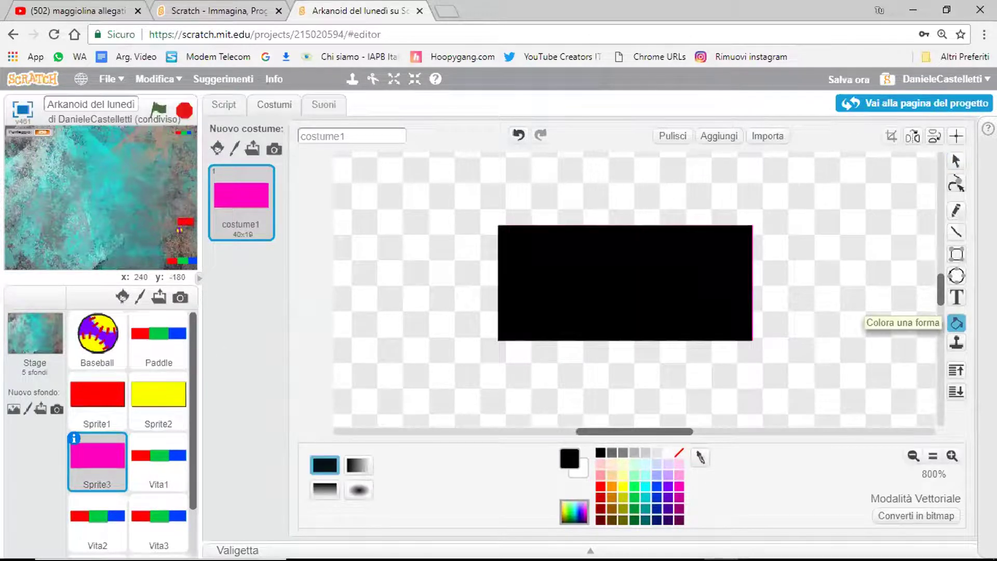
left_click(957, 158)
left_click(702, 267)
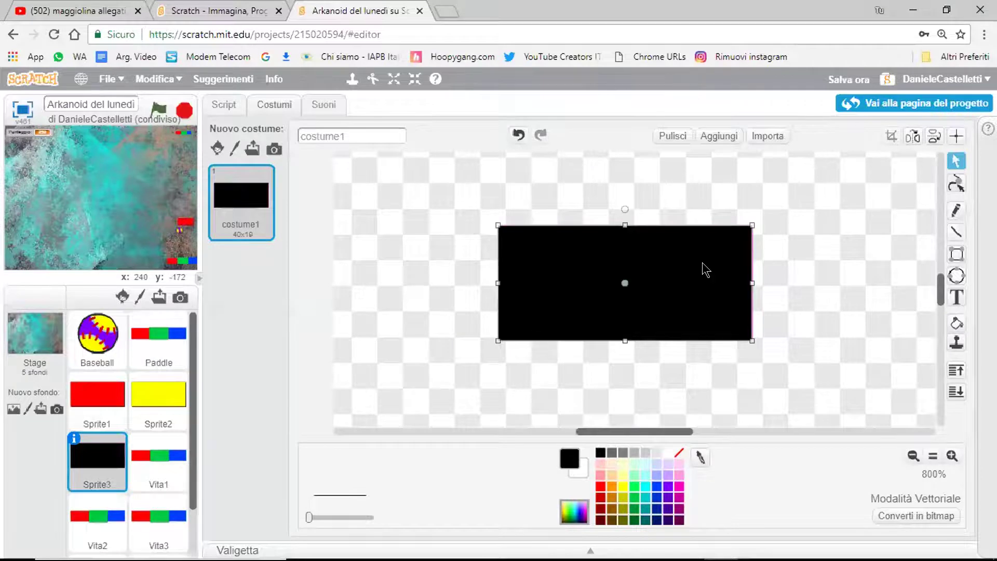
Fine-tune the horizontal position of Sprite3's black copy so that it covers the magenta rectangle.
key("Right")
key("Right")
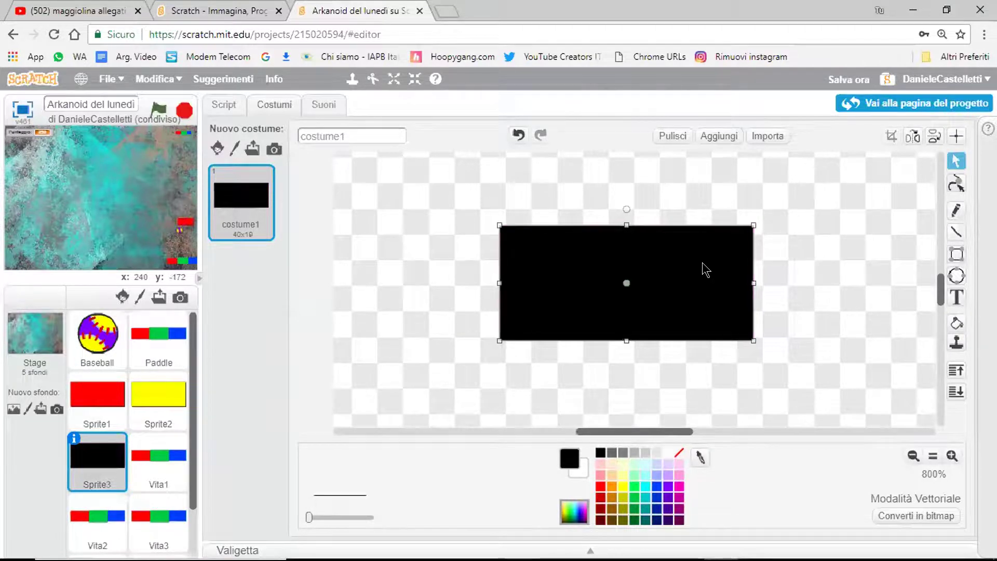
key("Left")
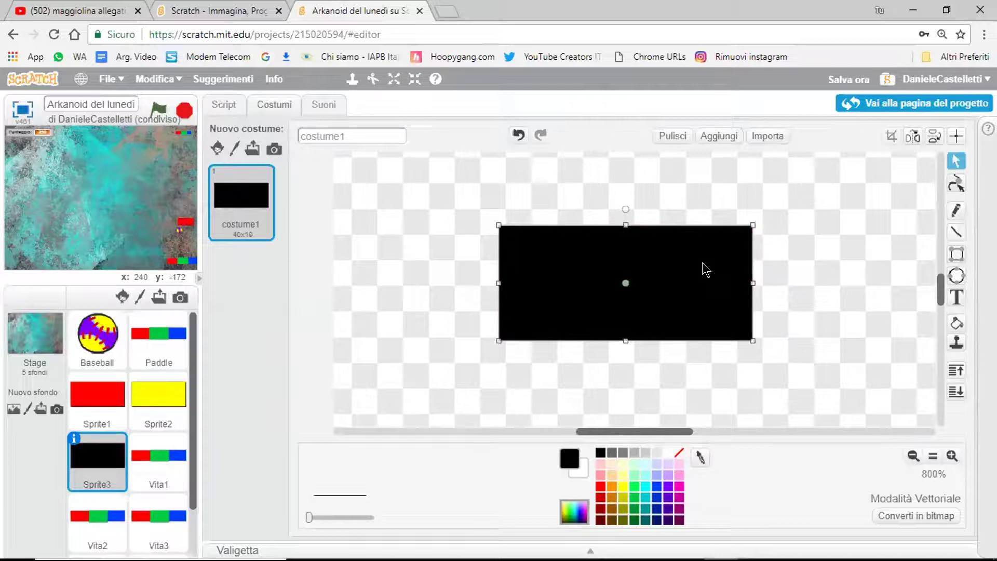
key("Right")
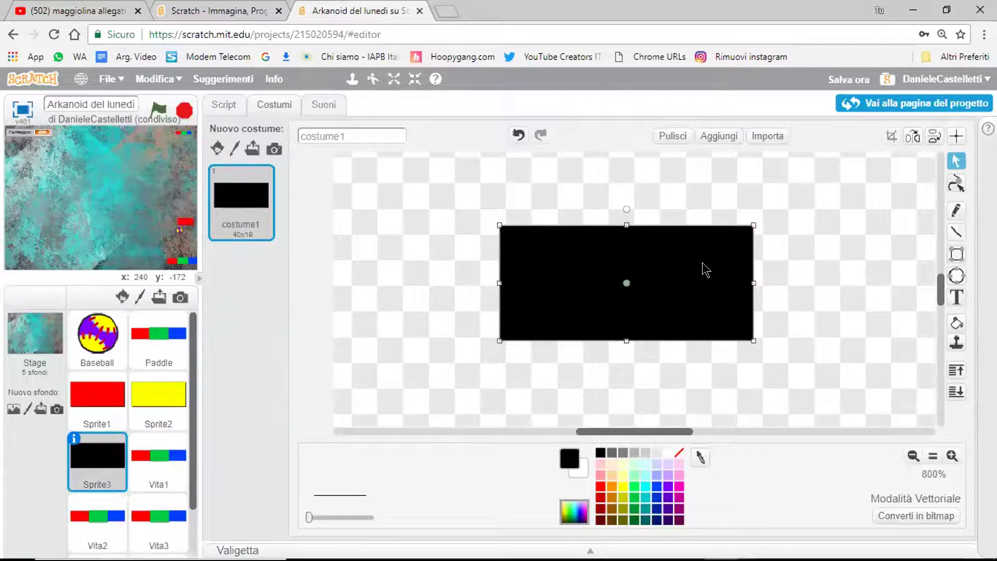
Send Sprite3's black copy one layer back behind the magenta rectangle and offset it slightly right and down as a drop shadow.
left_click(956, 391)
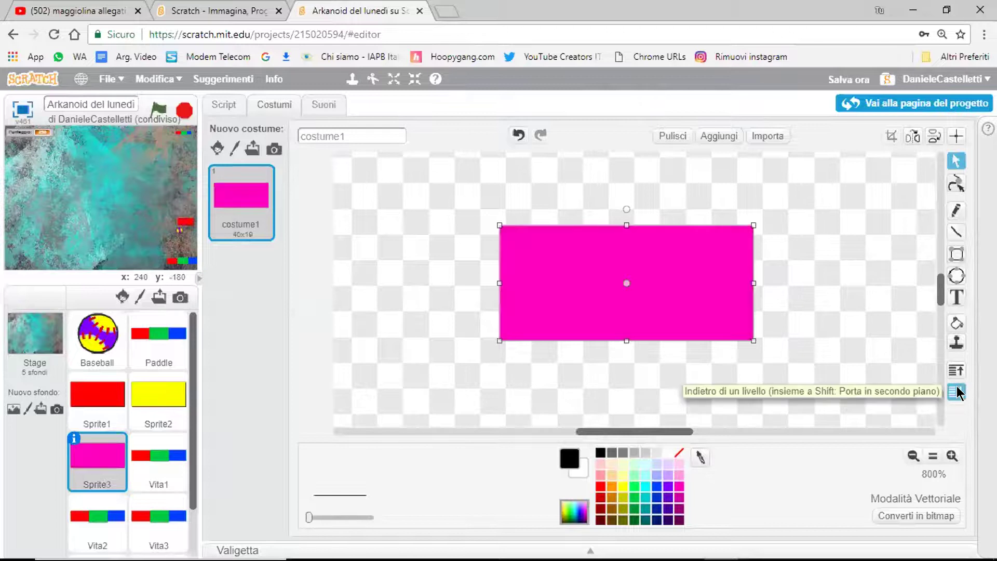
key("Right")
key("Right")
key("Right")
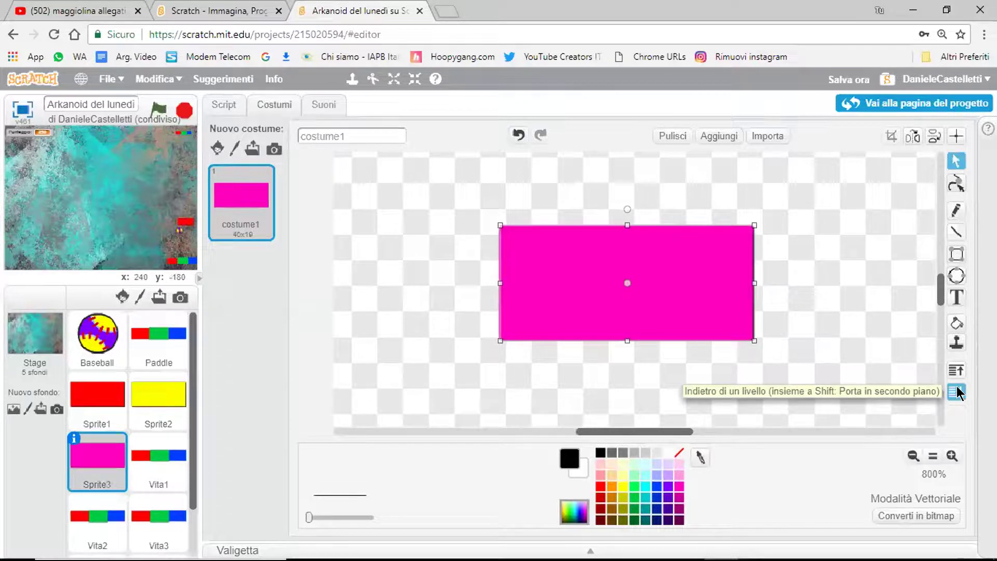
key("Down")
key("Down")
key("Down")
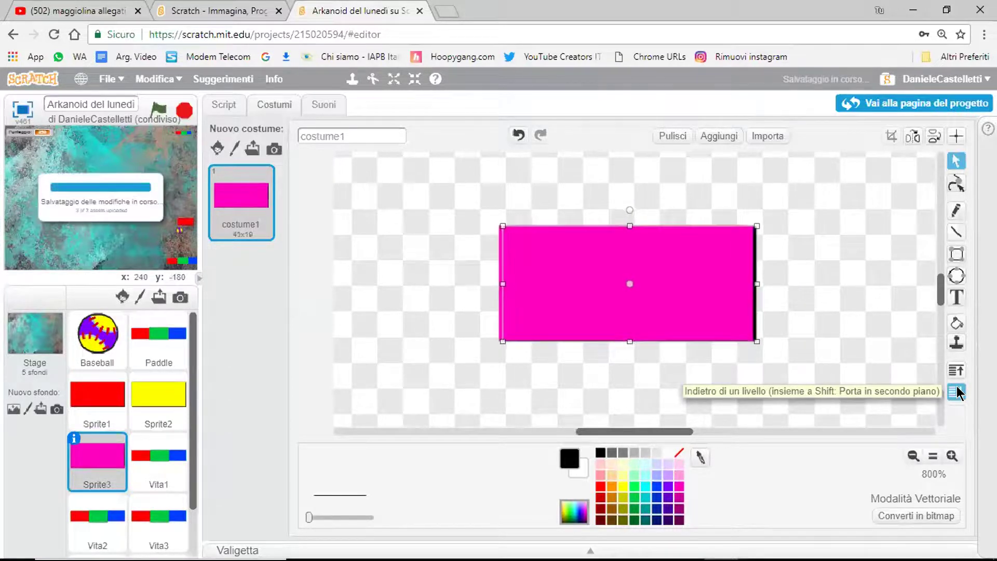
key("Down")
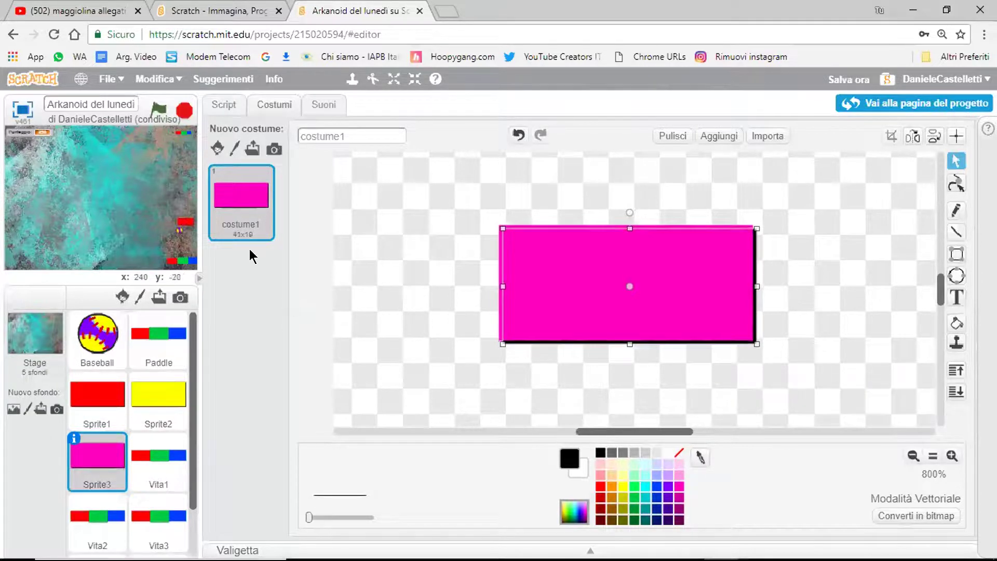
Return to Sprite3's scripts, run the game in full screen to check the shadowed bricks, and stop it.
left_click(226, 106)
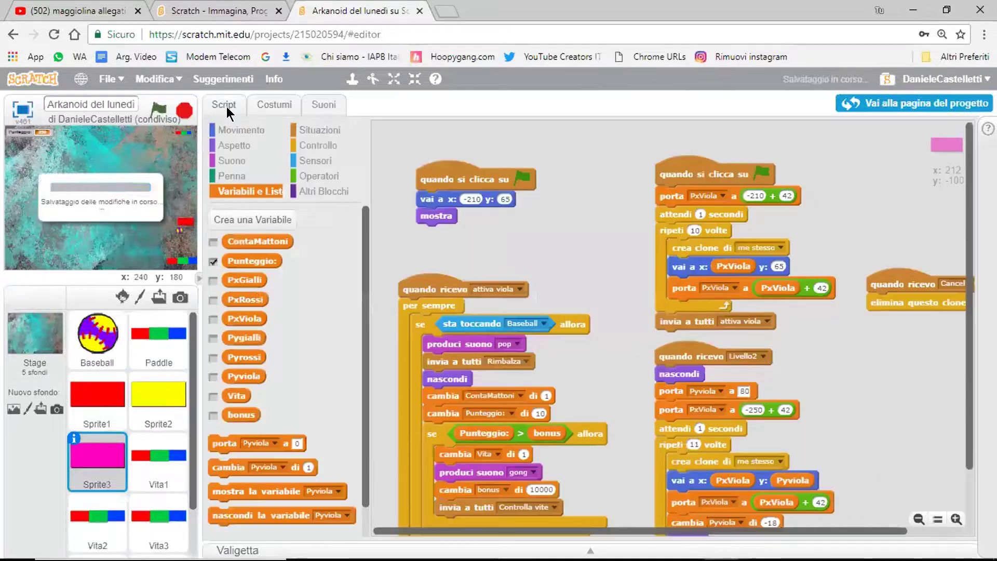
left_click(22, 109)
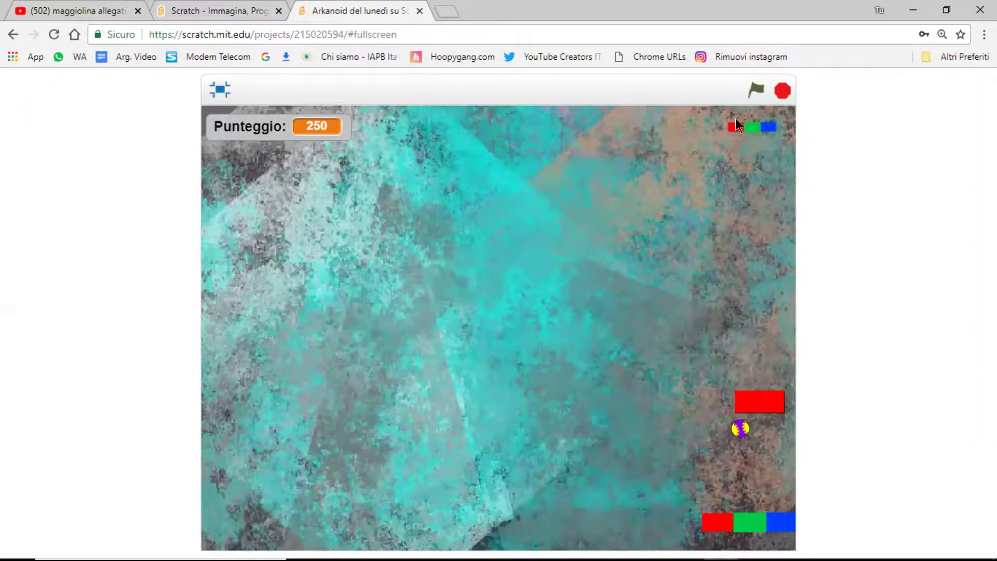
left_click(753, 90)
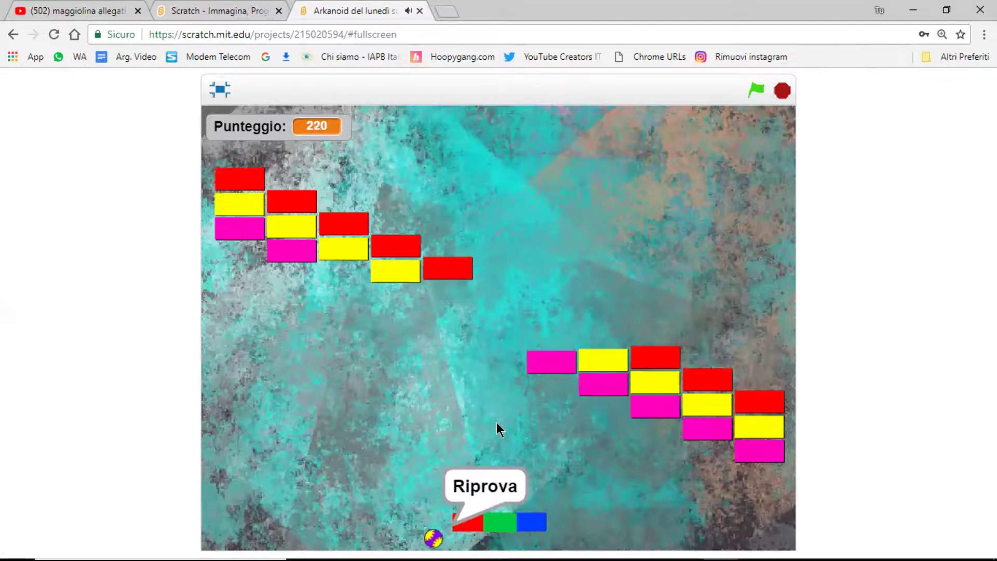
left_click(772, 95)
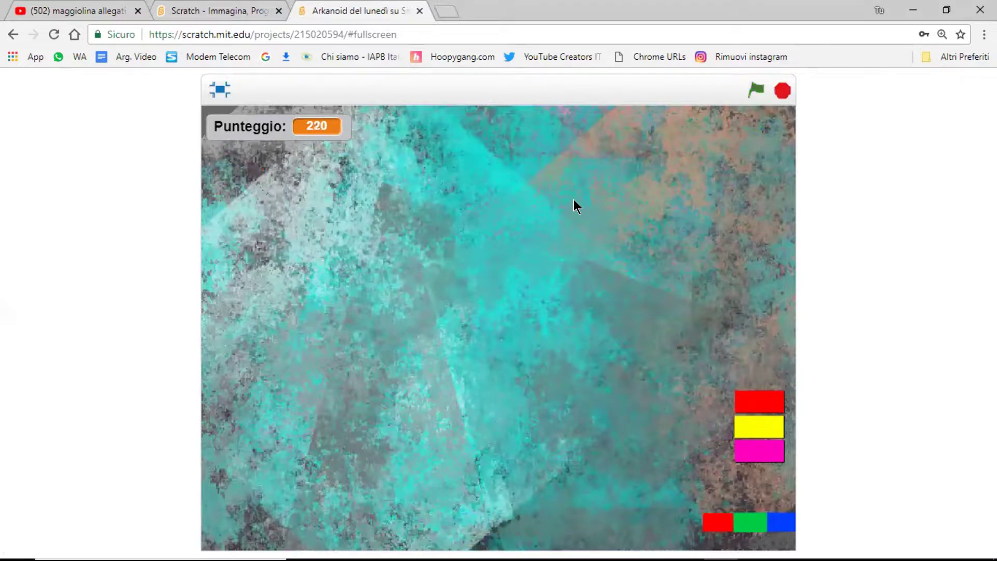